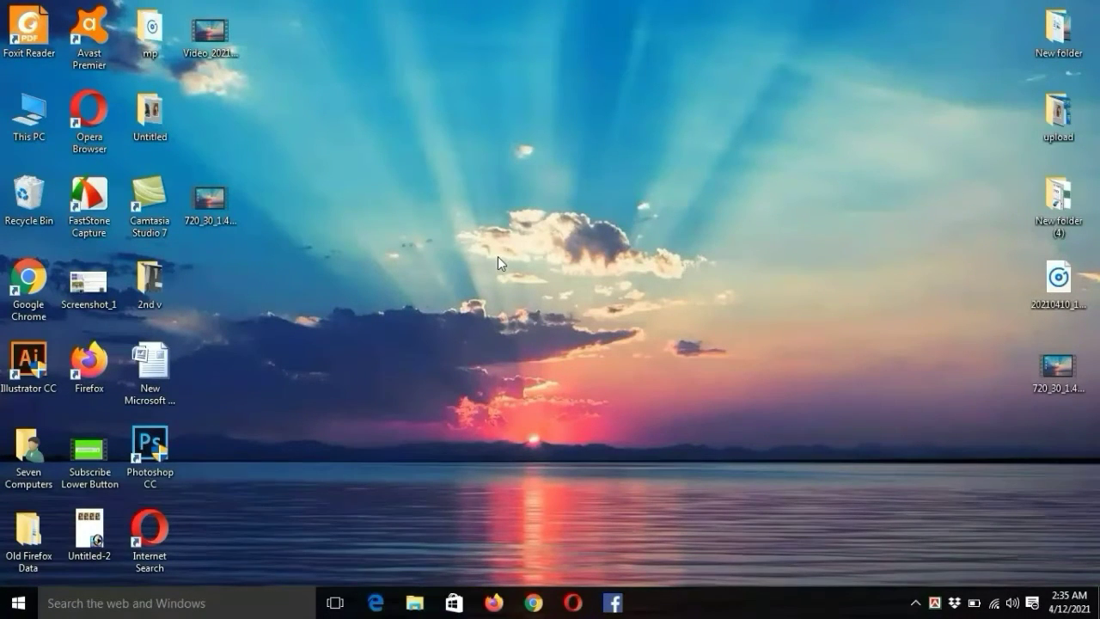
# Open Screenshot (5) from the Screenshots folder inside This PC's Pictures folder
pyautogui.click(35, 122)
pyautogui.doubleClick(36, 122)
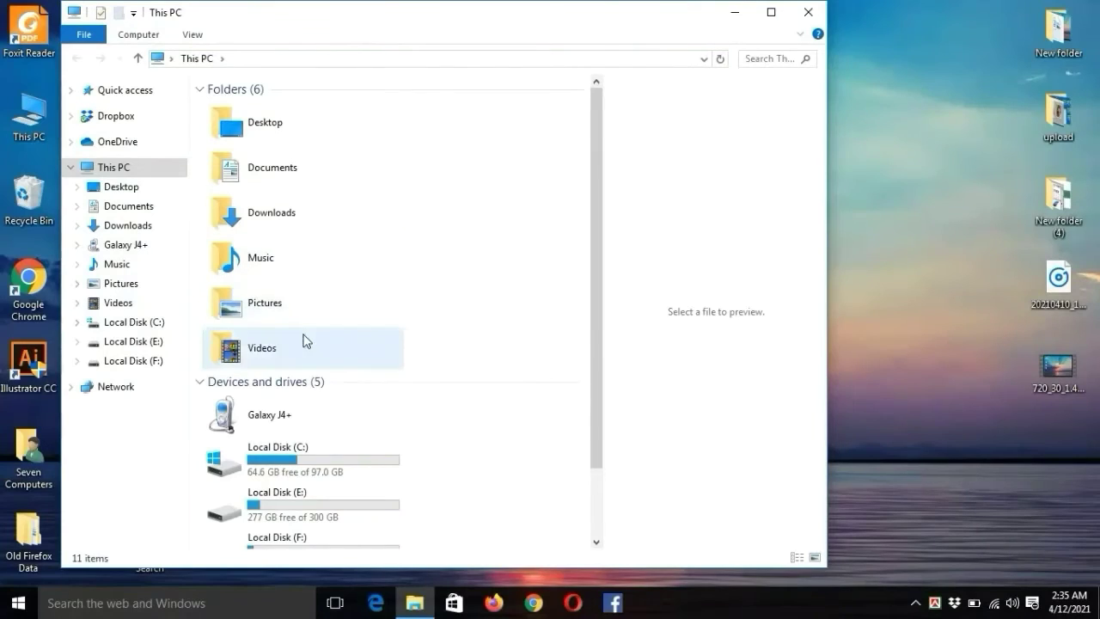
pyautogui.doubleClick(284, 316)
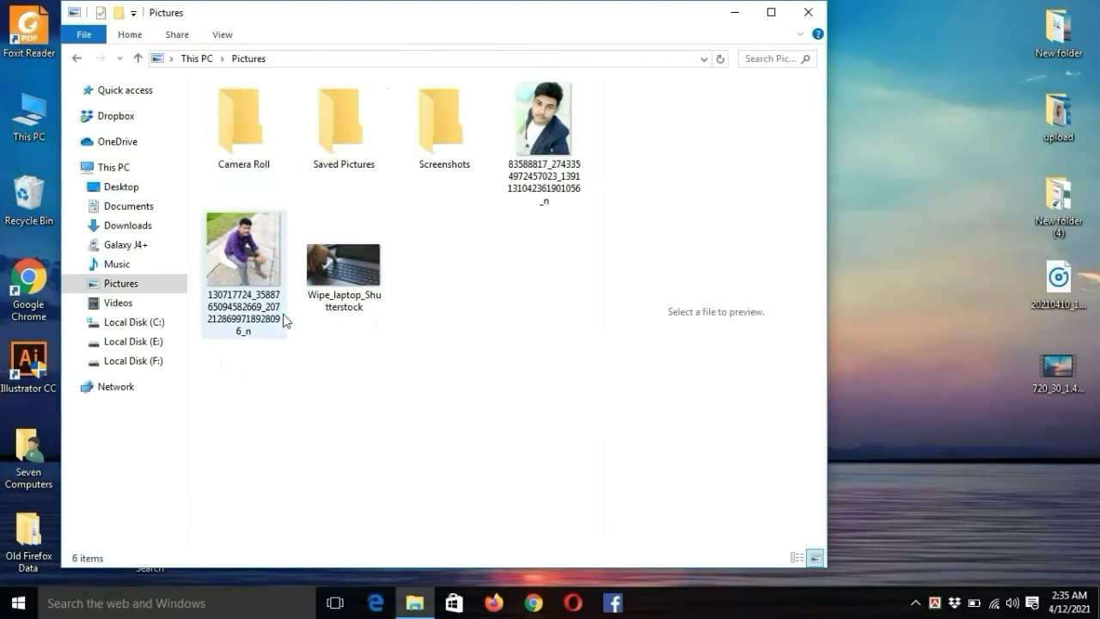
pyautogui.doubleClick(453, 153)
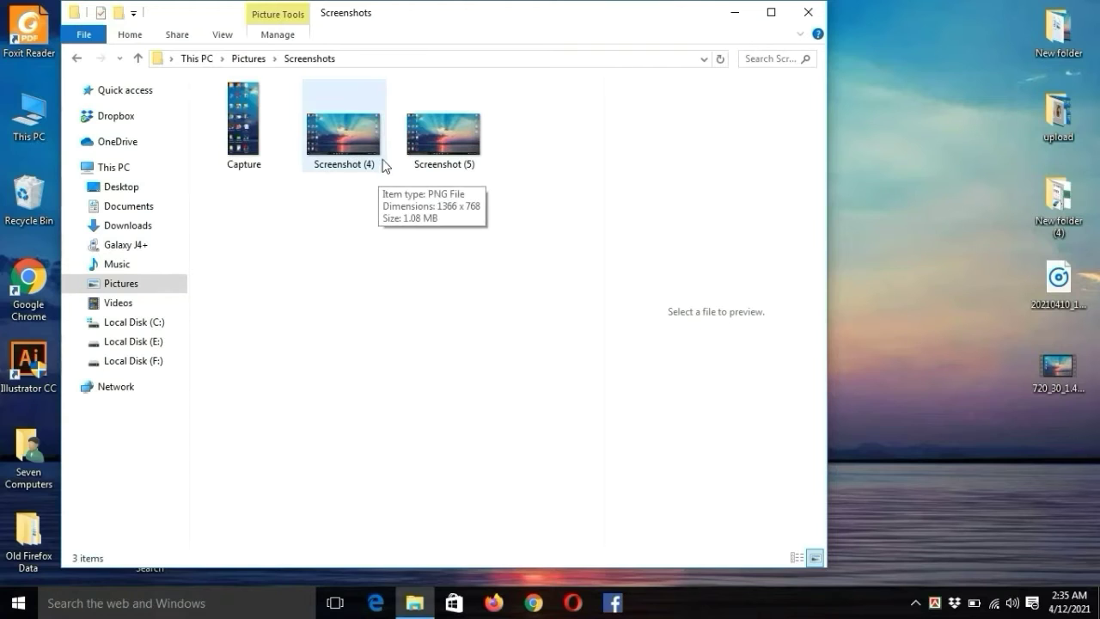
pyautogui.click(458, 148)
pyautogui.doubleClick(458, 143)
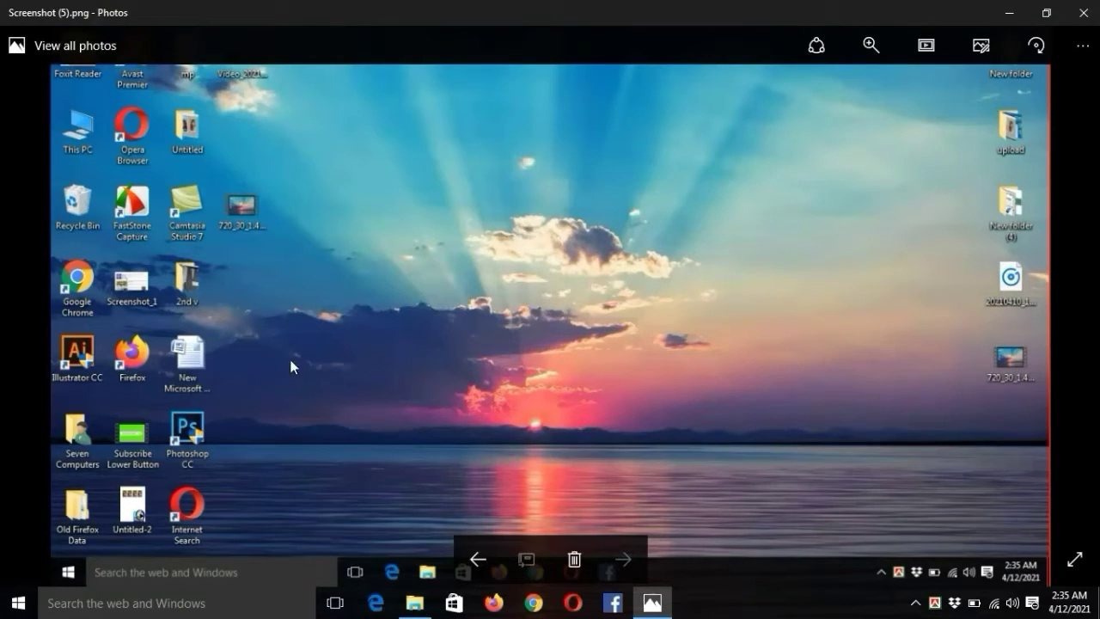
# Close the screenshot viewer and the Screenshots folder window, and refresh the desktop
pyautogui.click(1085, 13)
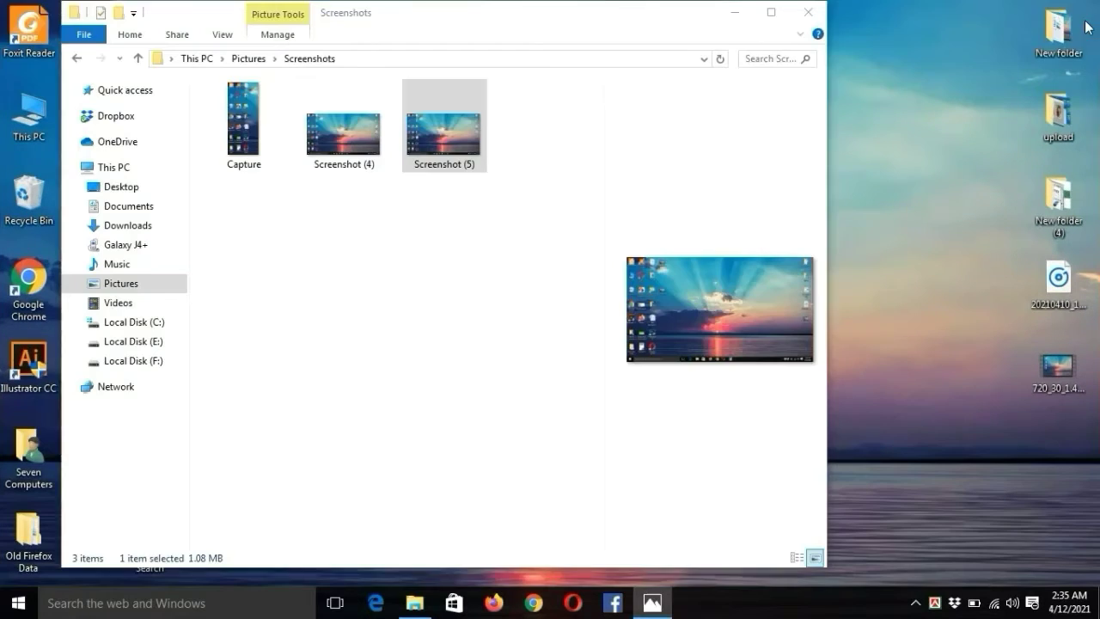
pyautogui.click(808, 12)
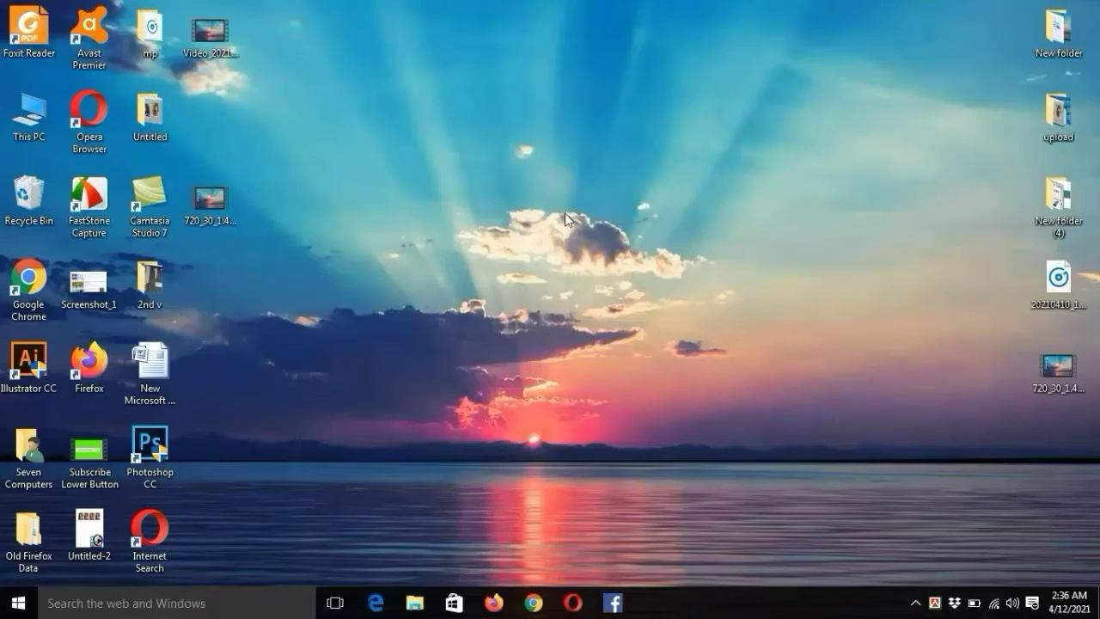
pyautogui.rightClick(413, 102)
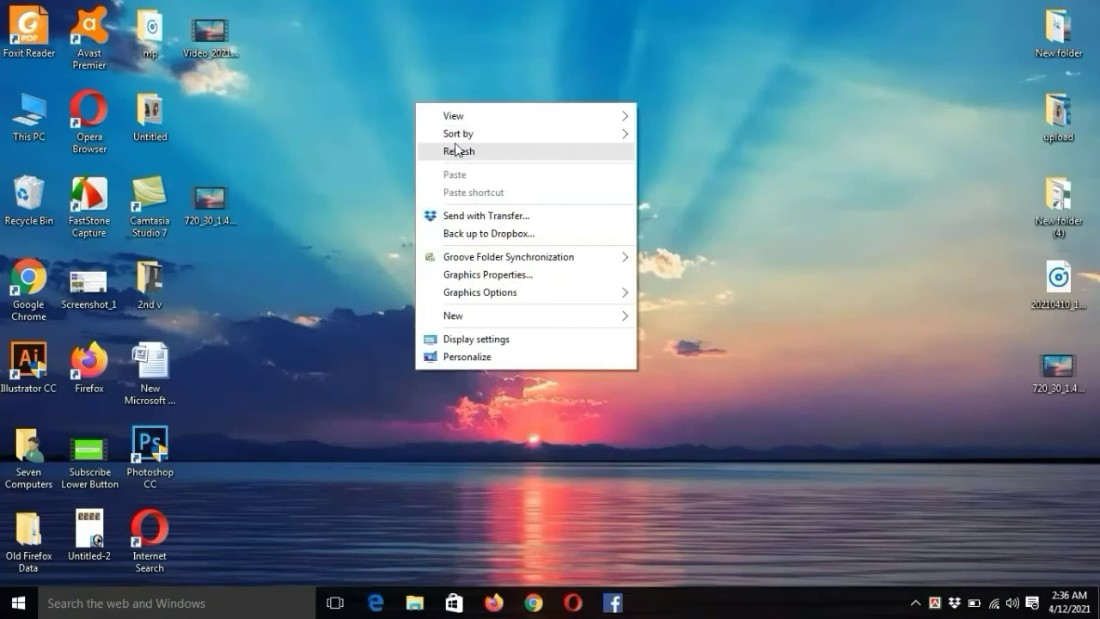
pyautogui.click(455, 147)
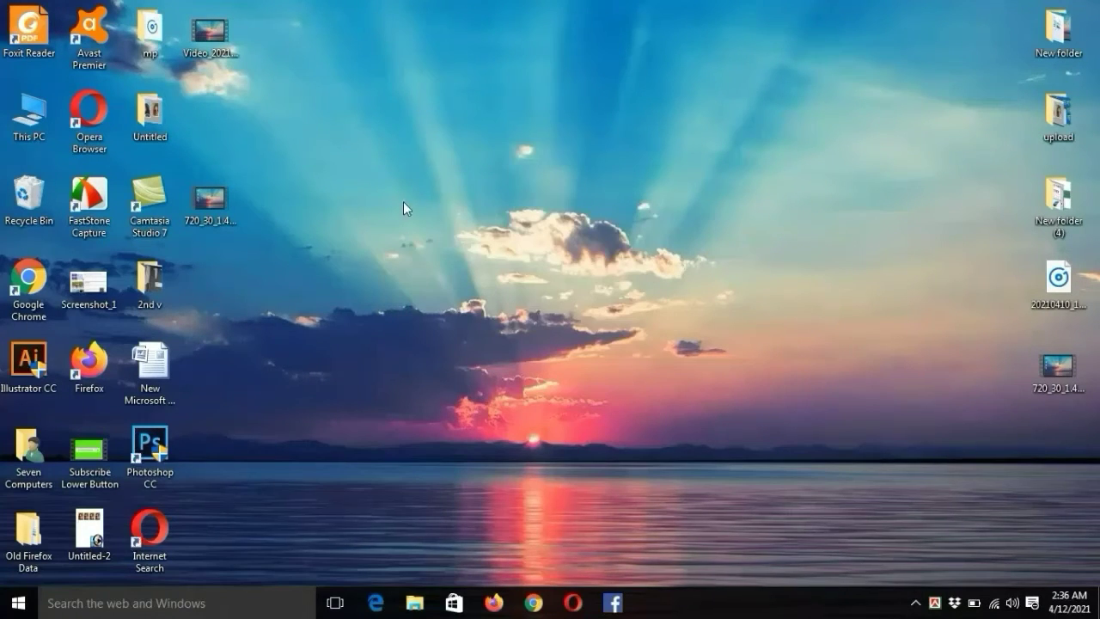
pyautogui.click(100, 600)
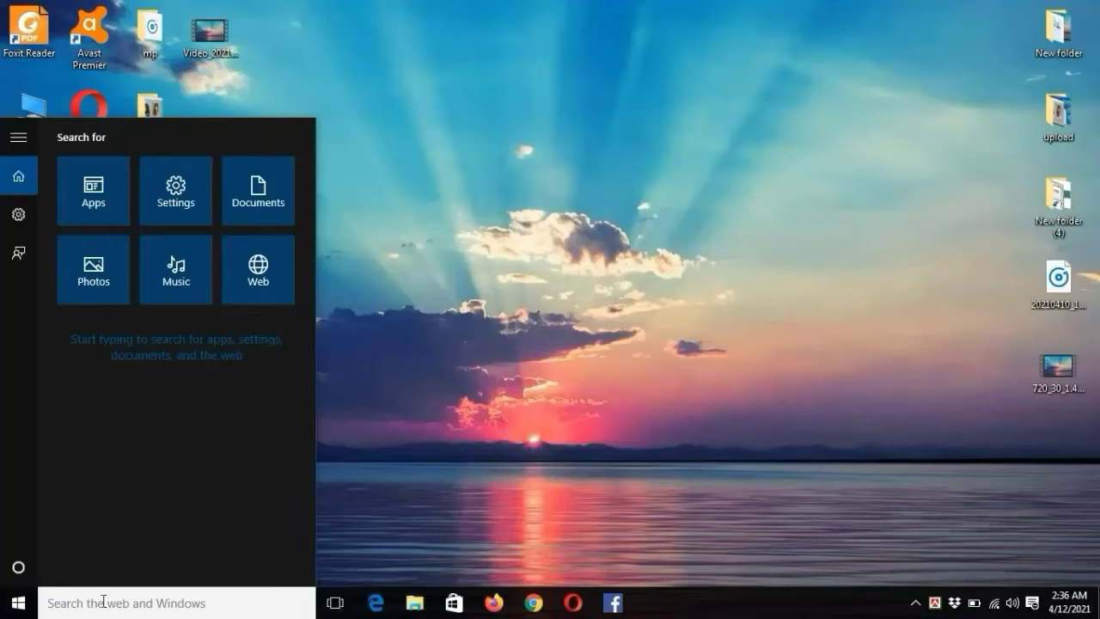
pyautogui.write('sni')
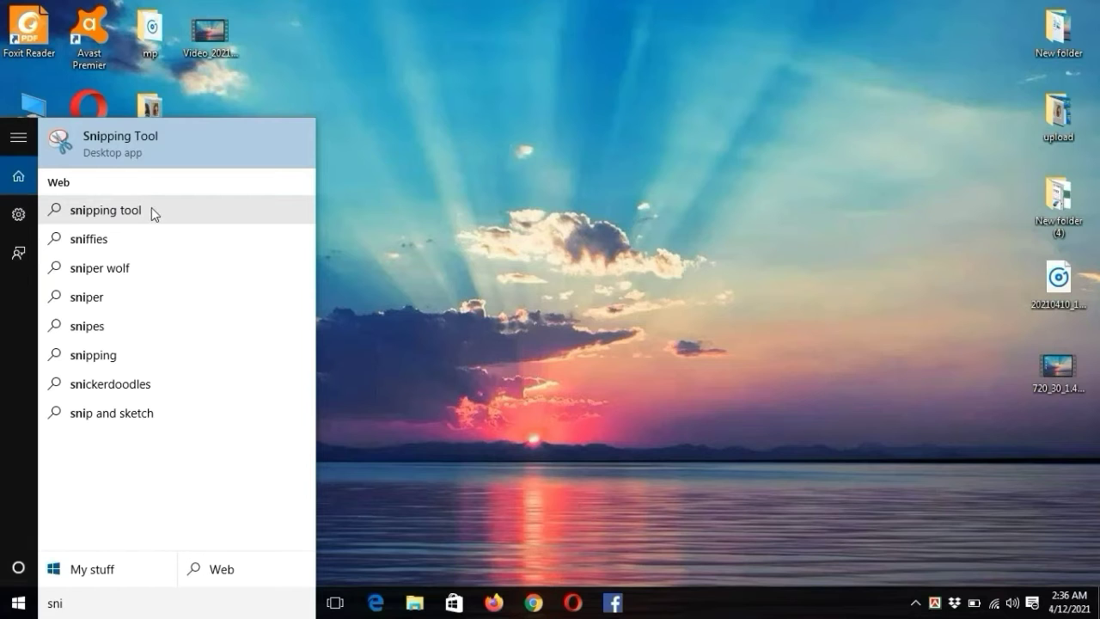
pyautogui.press('Escape')
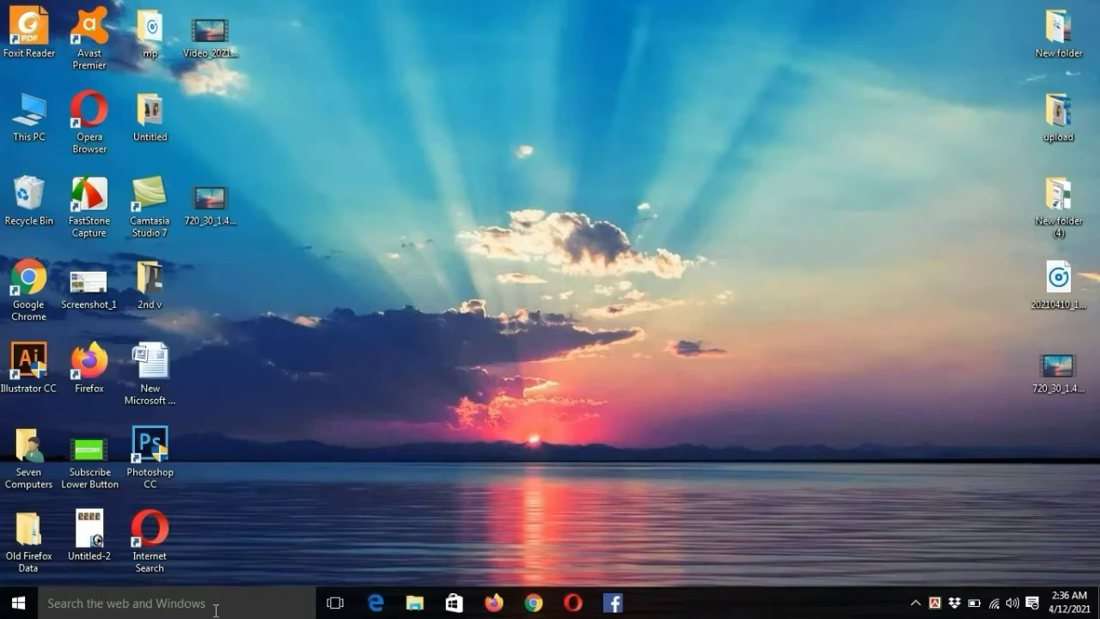
pyautogui.click(215, 610)
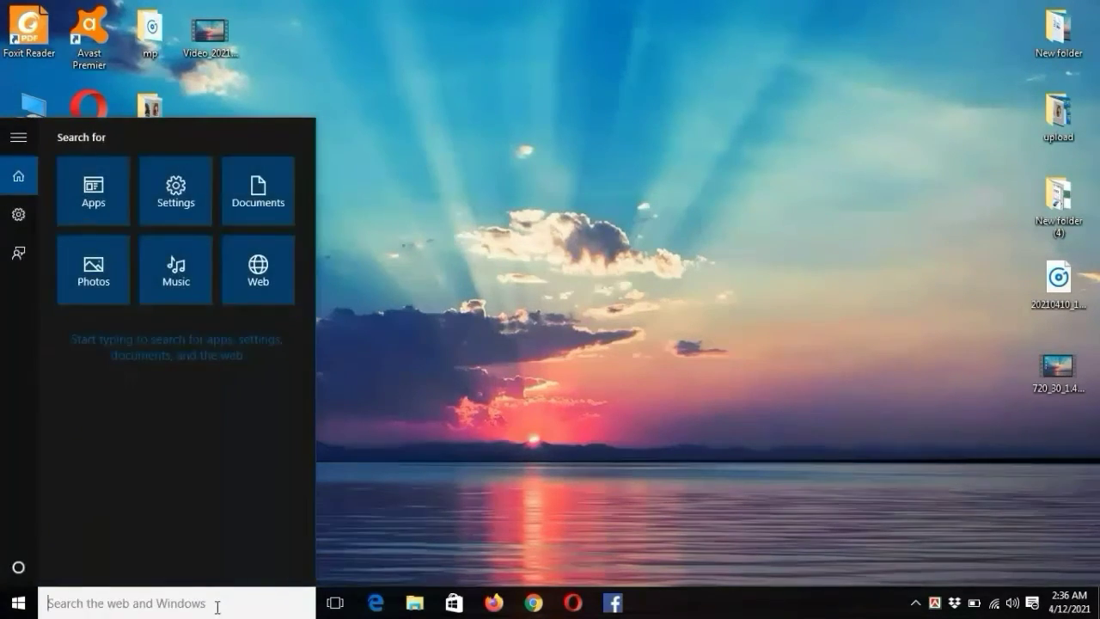
# Launch Snipping Tool from the Windows Accessories group in the full list of installed apps
pyautogui.click(17, 605)
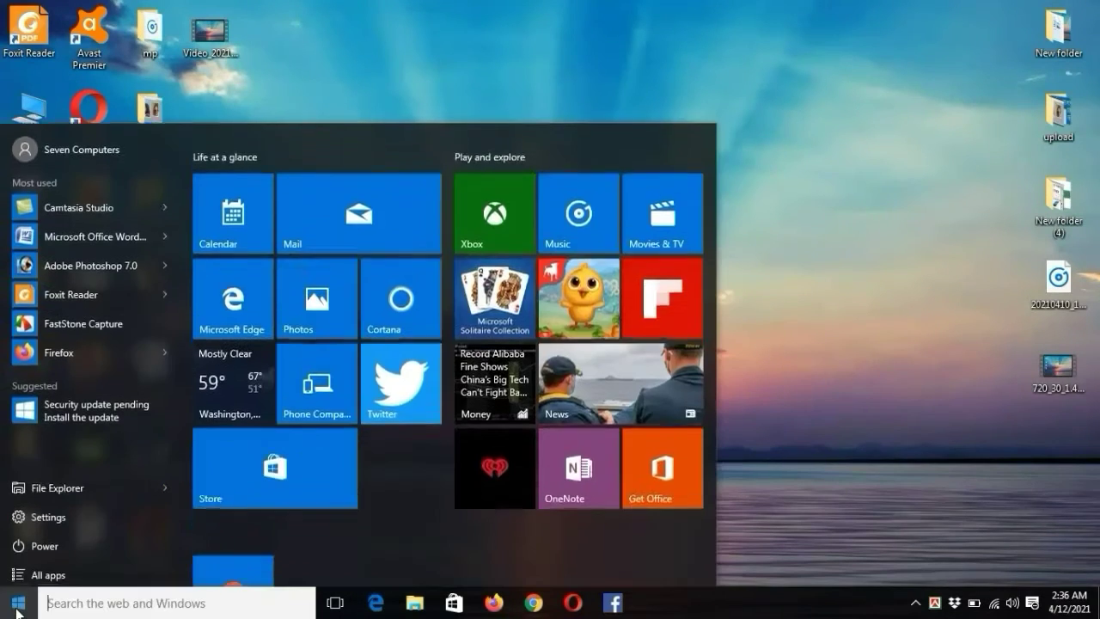
pyautogui.click(61, 570)
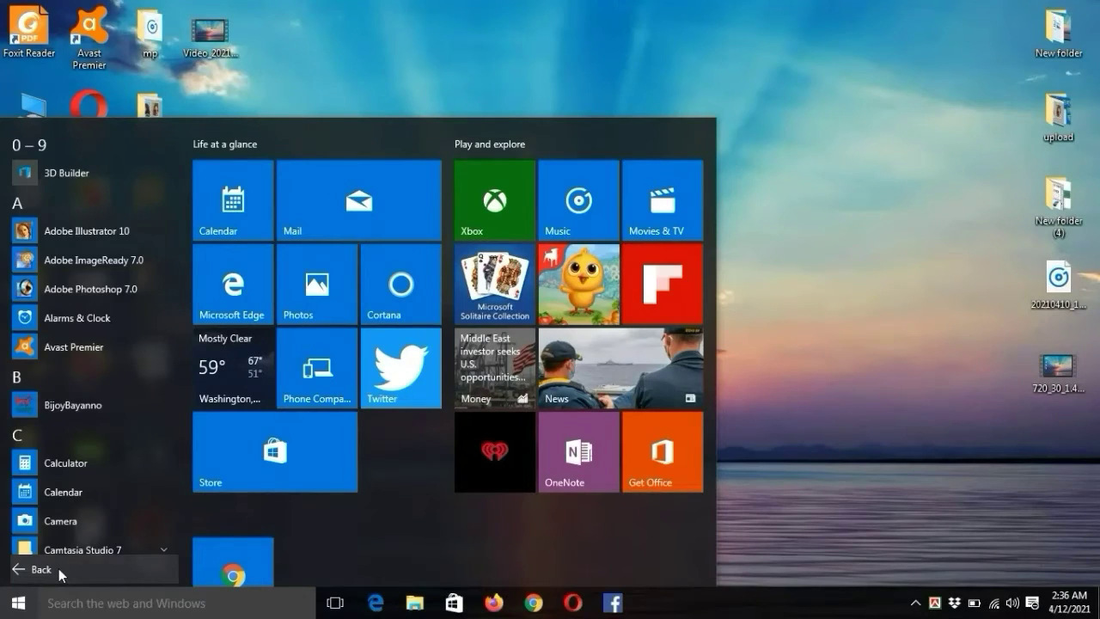
pyautogui.scroll(-3, 89, 485)
pyautogui.scroll(-6, 89, 486)
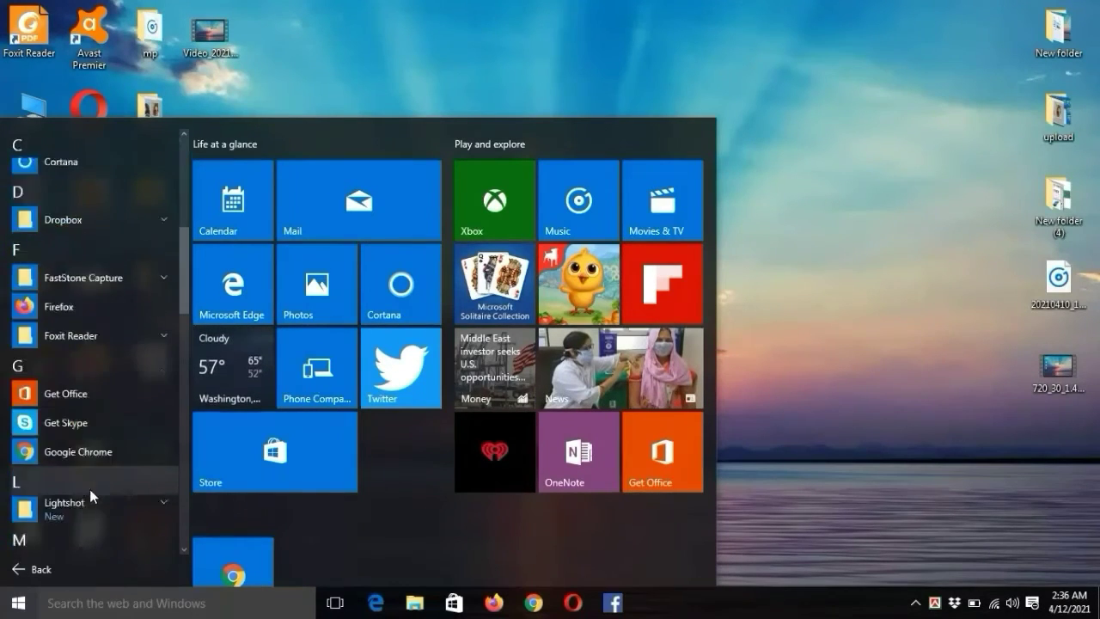
pyautogui.scroll(-8, 89, 489)
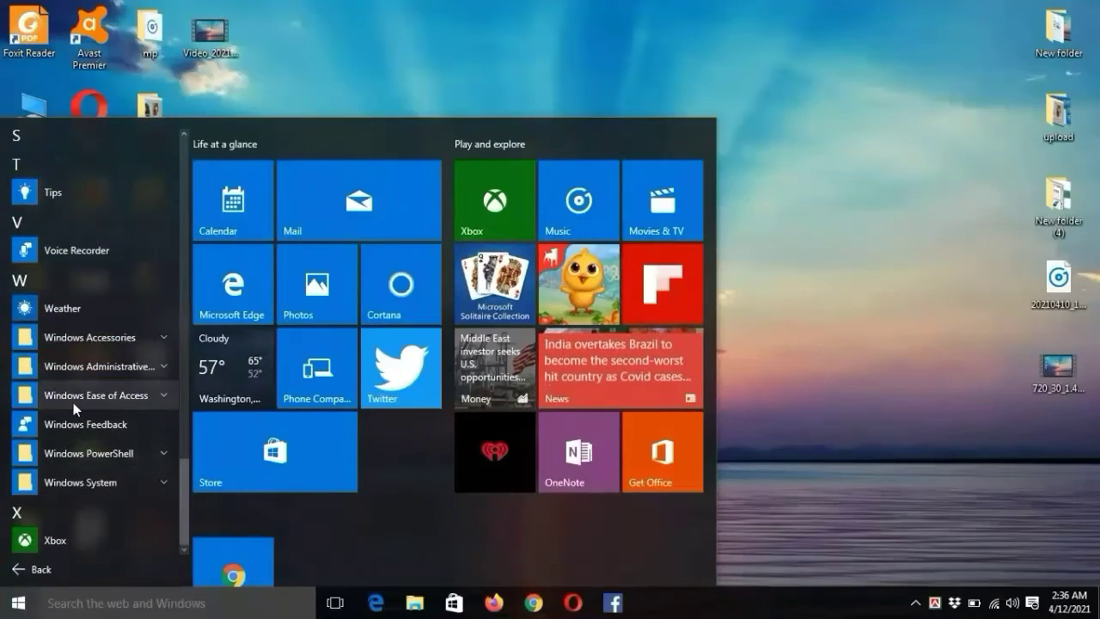
pyautogui.click(117, 338)
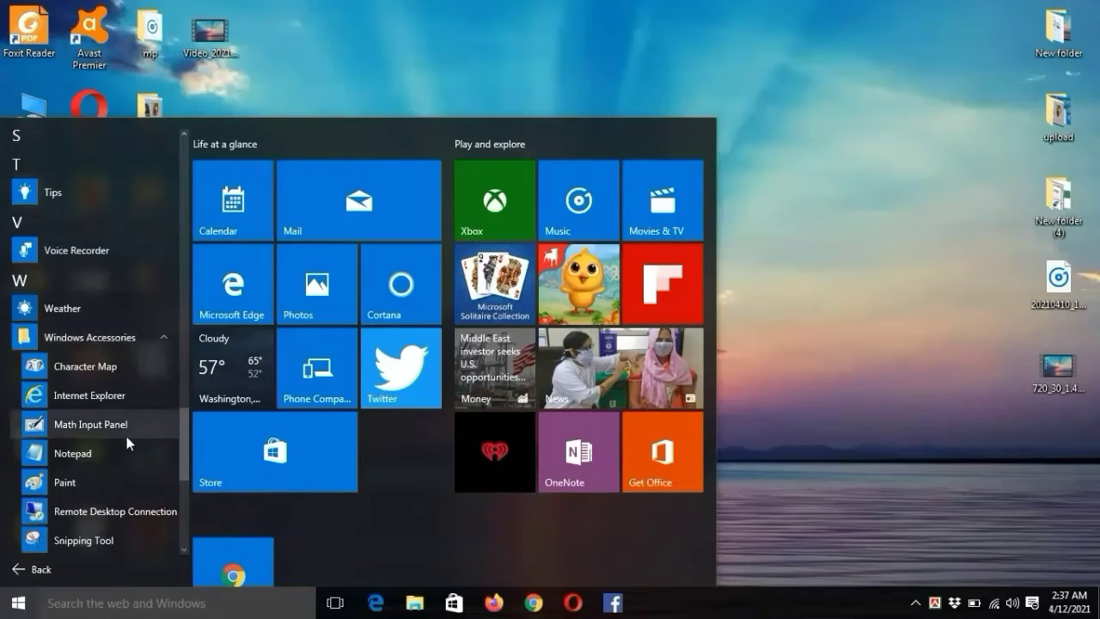
pyautogui.scroll(-3, 126, 439)
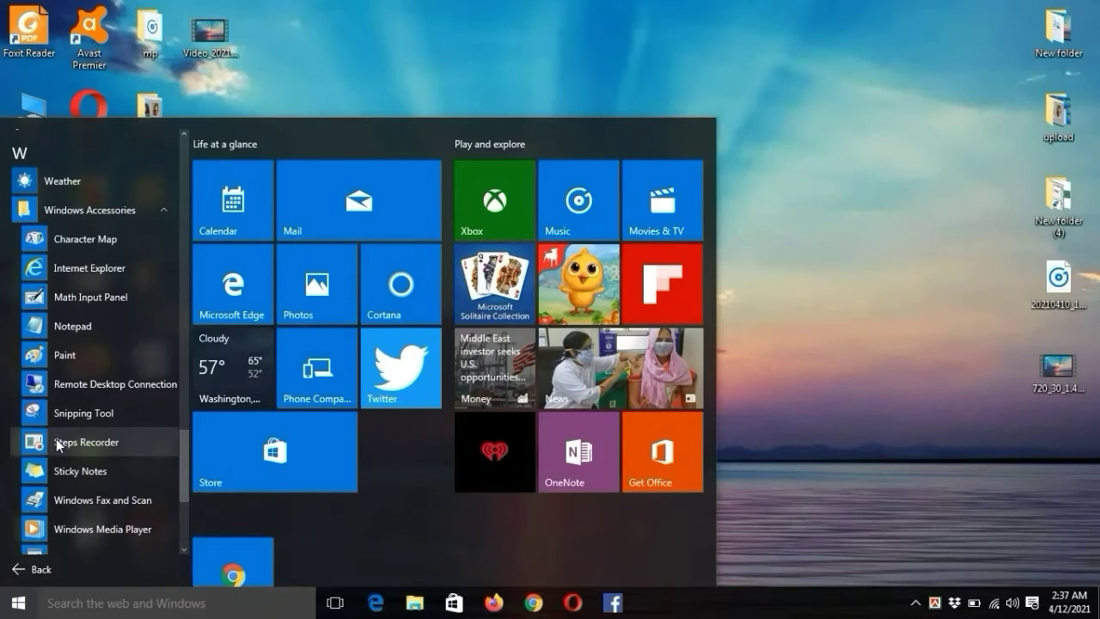
pyautogui.click(99, 413)
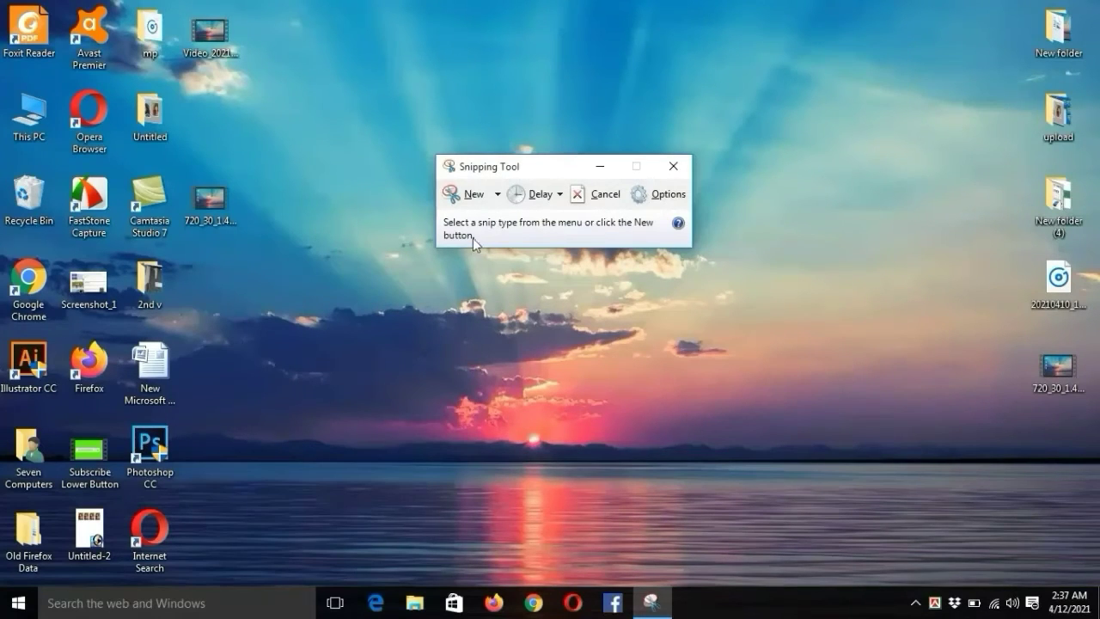
# Capture a new rectangular snip around the desktop icon columns from Foxit Reader down to just above the taskbar
pyautogui.click(475, 193)
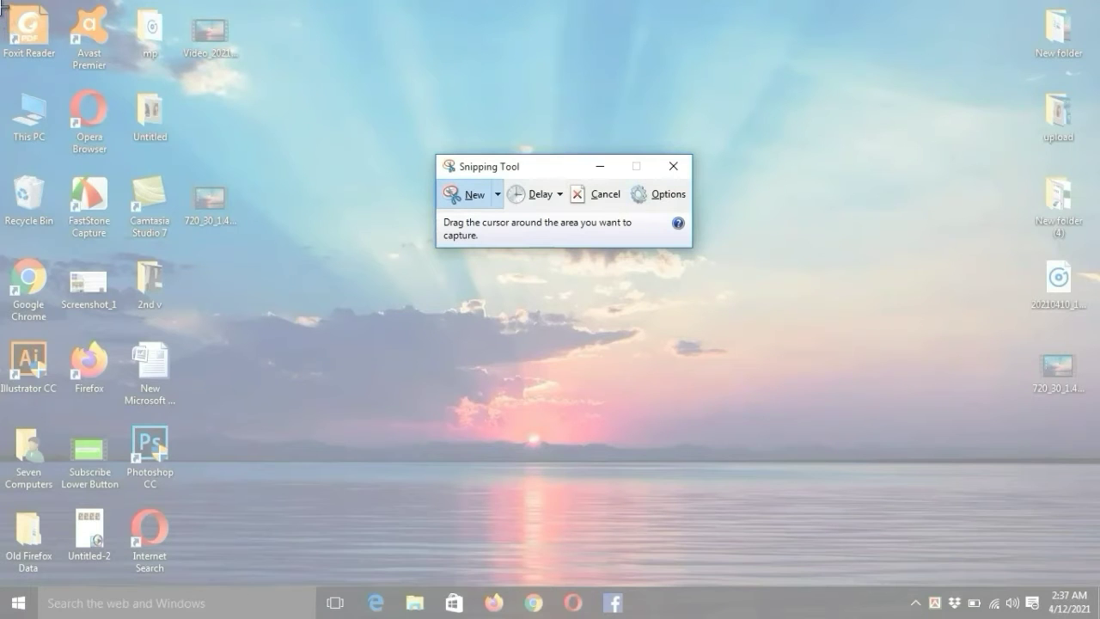
pyautogui.moveTo(1, 6); pyautogui.dragTo(262, 583)
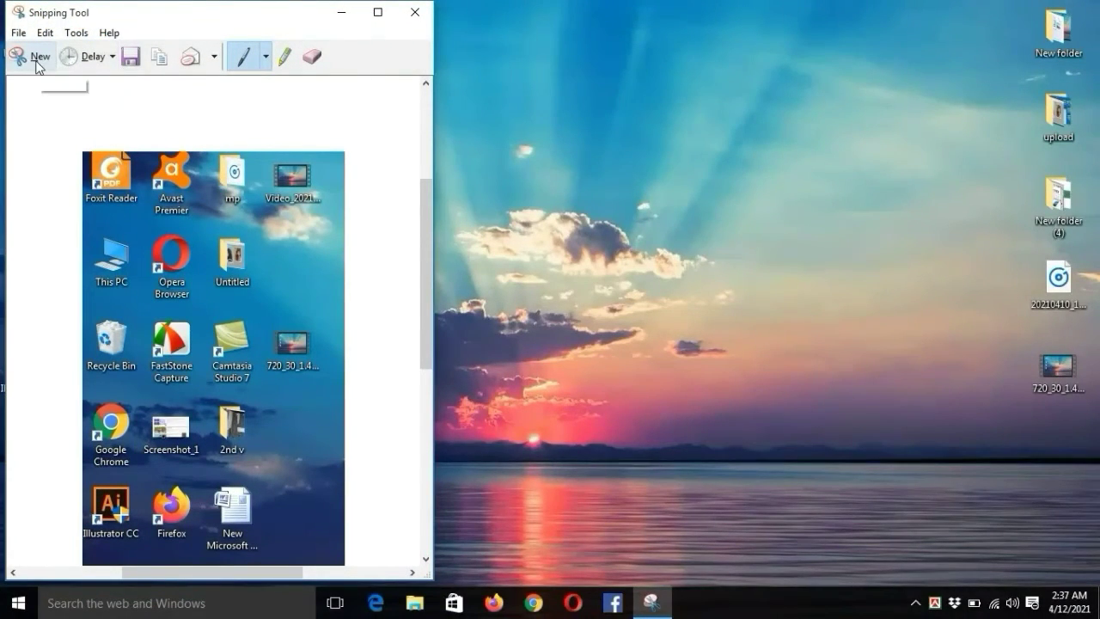
pyautogui.click(112, 60)
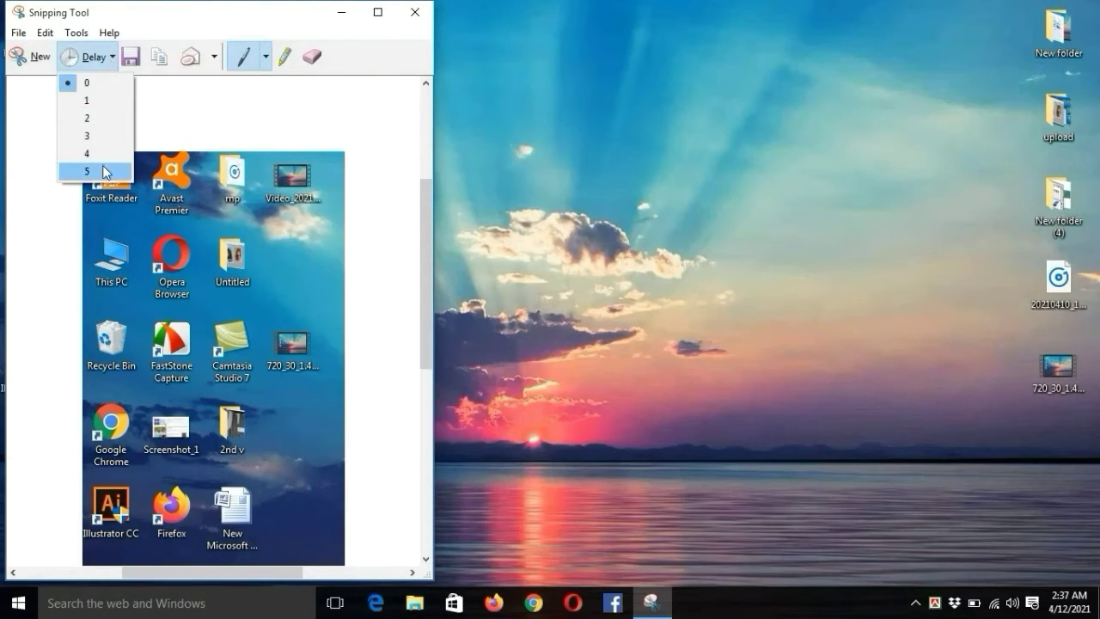
pyautogui.click(111, 57)
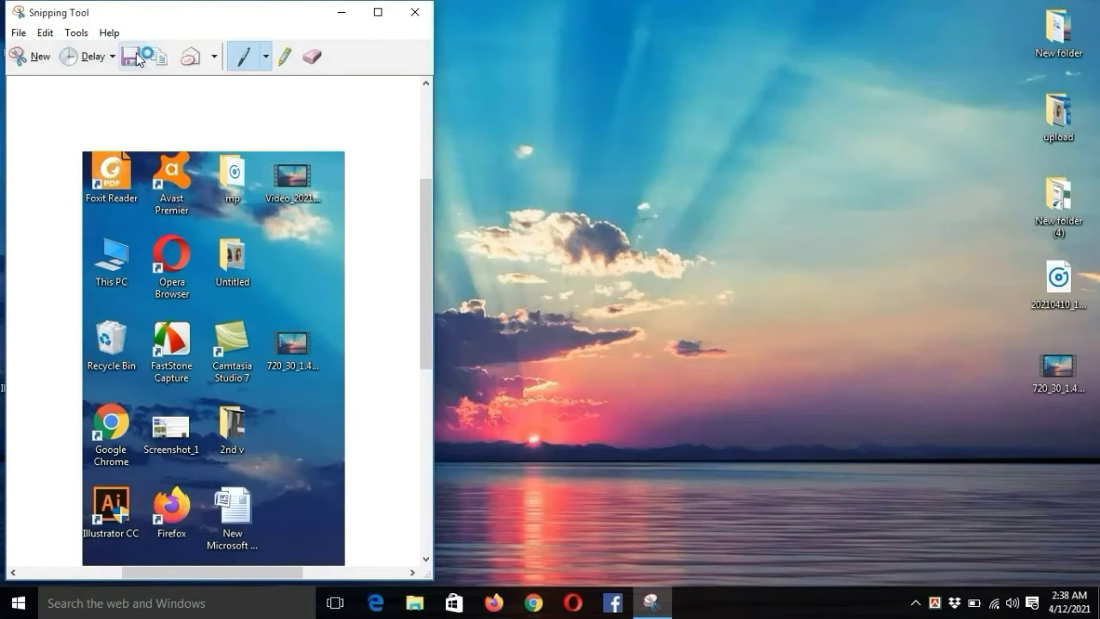
pyautogui.click(137, 58)
# Draw freehand pen strokes in the margins around the snip and highlight its Opera Browser and 720_30_1.4... icons
pyautogui.moveTo(42, 123)
pyautogui.mouseDown()
pyautogui.moveTo(49, 113)
pyautogui.moveTo(295, 108)
pyautogui.moveTo(454, 129)
pyautogui.moveTo(418, 158)
pyautogui.moveTo(372, 172)
pyautogui.moveTo(389, 282)
pyautogui.moveTo(394, 224)
pyautogui.moveTo(375, 277)
pyautogui.moveTo(395, 335)
pyautogui.mouseUp()
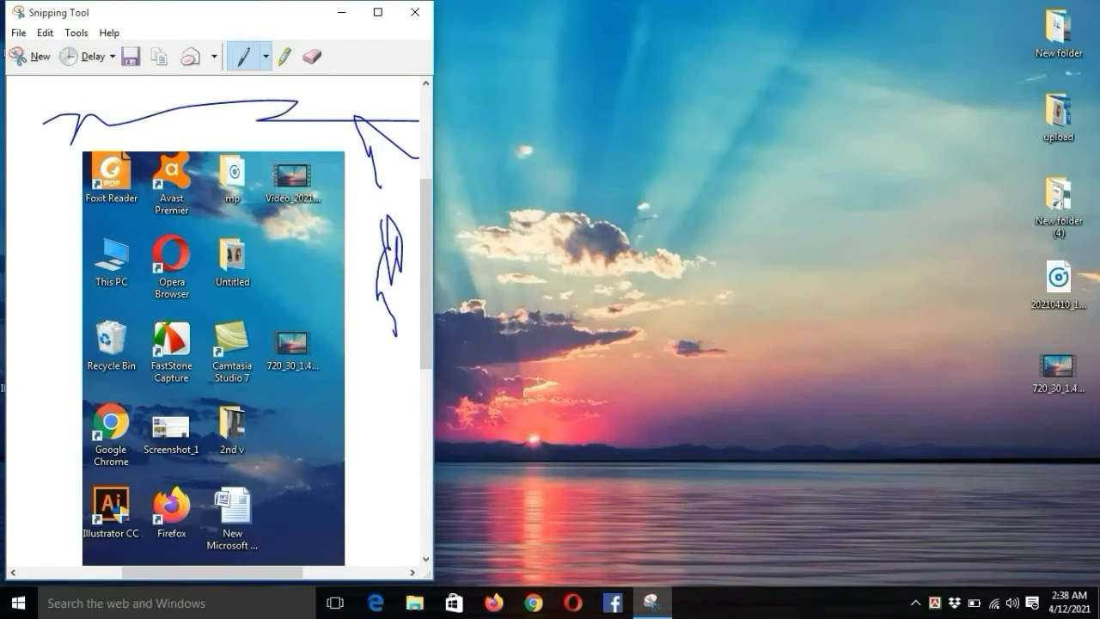
pyautogui.moveTo(34, 182); pyautogui.dragTo(40, 250)
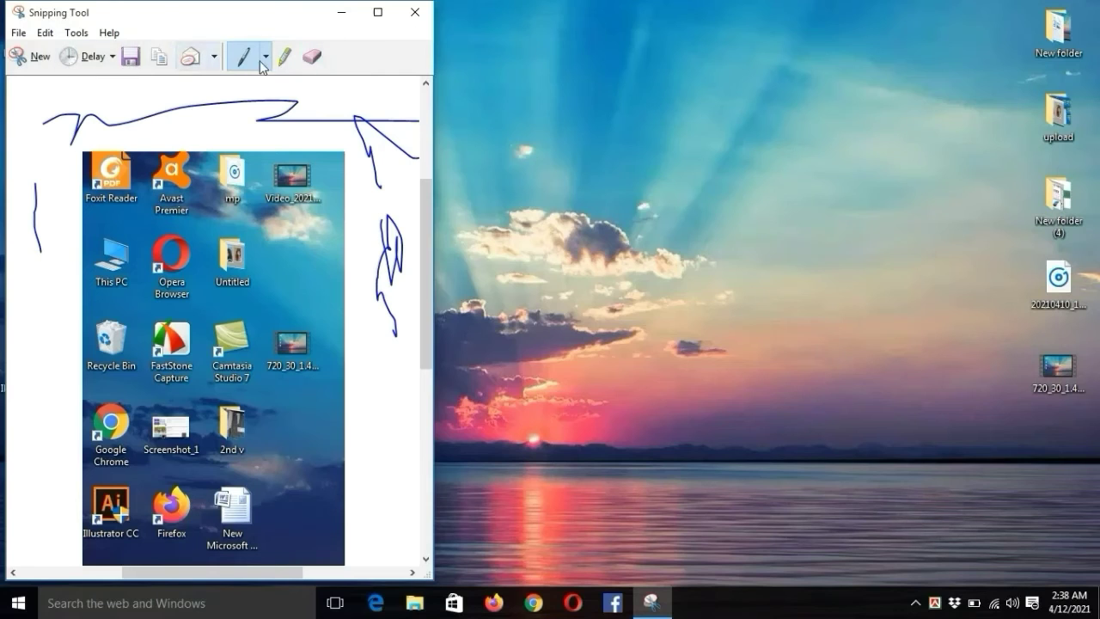
pyautogui.click(289, 60)
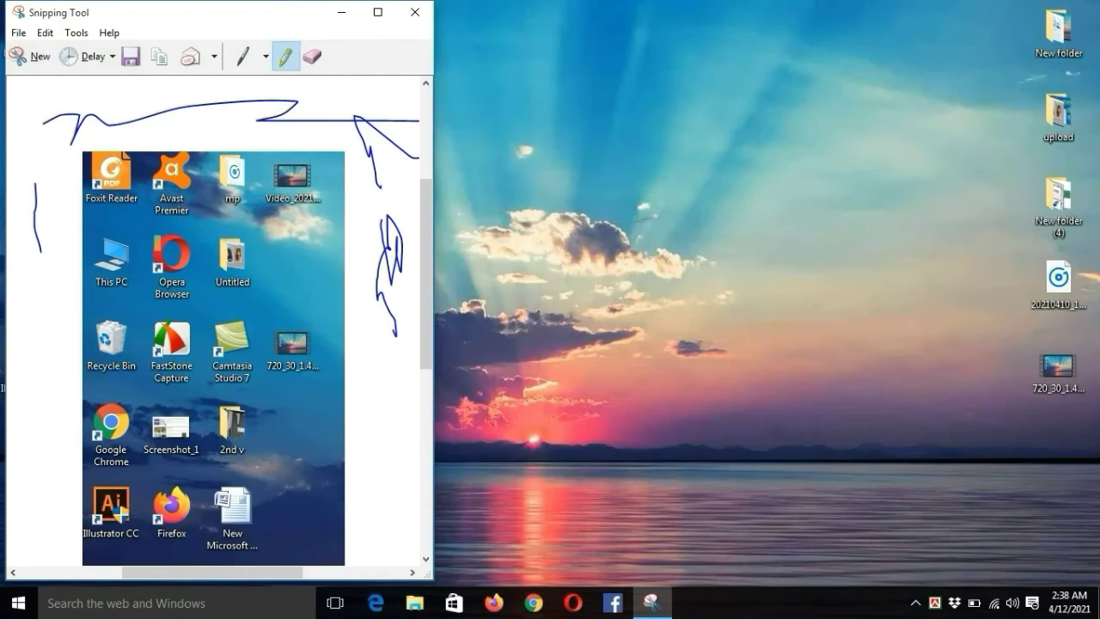
pyautogui.moveTo(160, 229)
pyautogui.mouseDown()
pyautogui.moveTo(200, 232)
pyautogui.moveTo(203, 291)
pyautogui.moveTo(142, 284)
pyautogui.moveTo(169, 241)
pyautogui.moveTo(151, 276)
pyautogui.moveTo(196, 256)
pyautogui.moveTo(171, 255)
pyautogui.mouseUp()
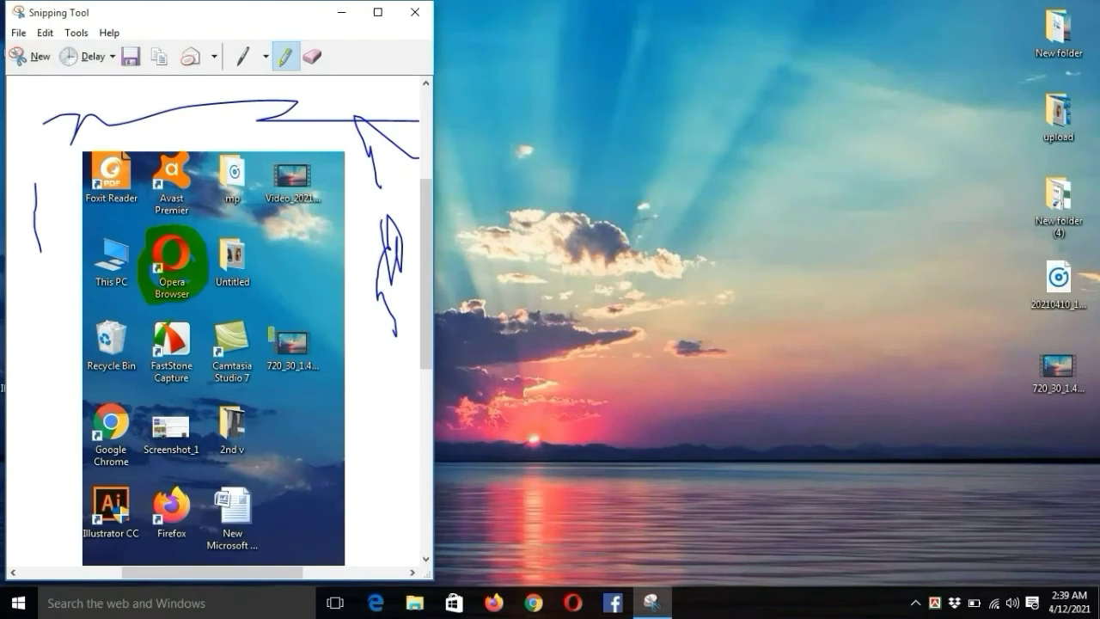
pyautogui.moveTo(268, 333)
pyautogui.mouseDown()
pyautogui.moveTo(307, 333)
pyautogui.moveTo(330, 351)
pyautogui.moveTo(280, 344)
pyautogui.moveTo(306, 362)
pyautogui.moveTo(282, 330)
pyautogui.moveTo(303, 365)
pyautogui.mouseUp()
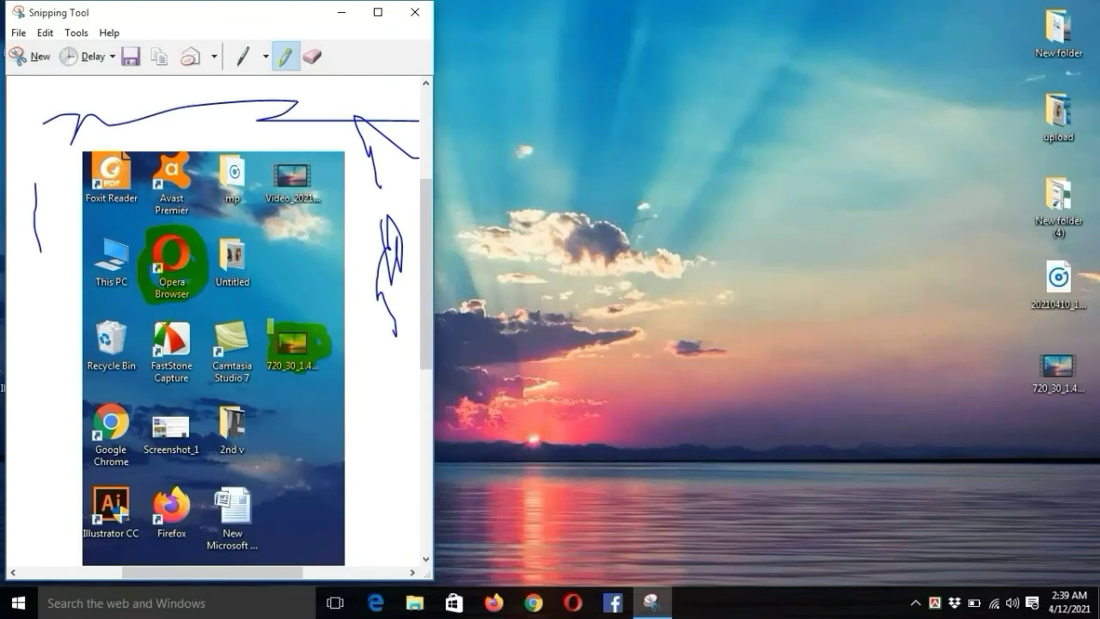
# Erase all the pen strokes around the snip and both highlighter marks on its icons
pyautogui.click(312, 56)
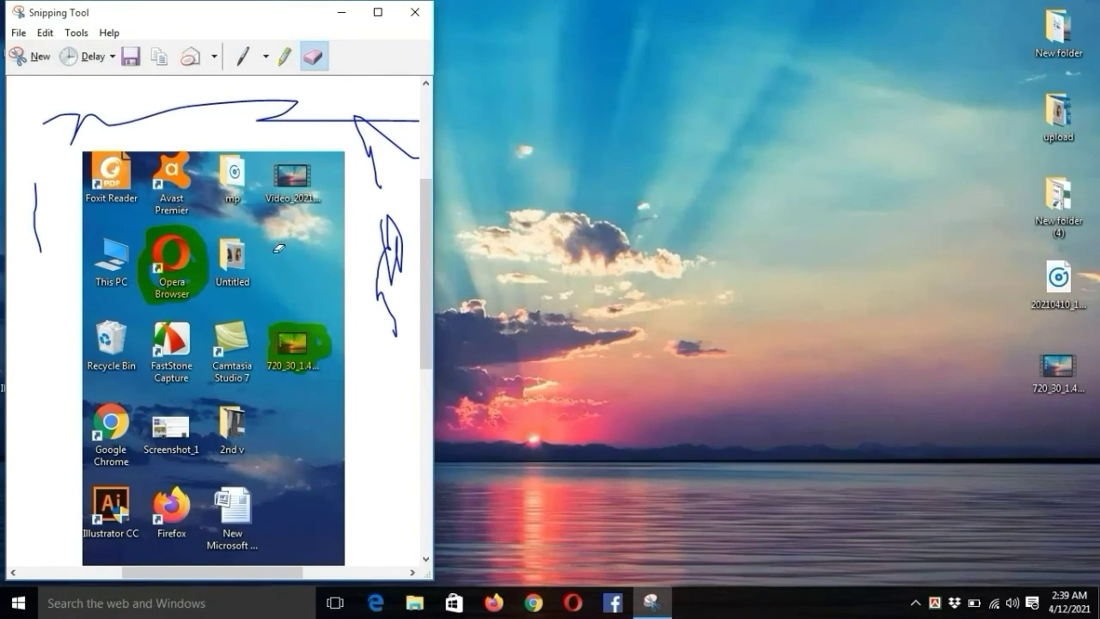
pyautogui.click(194, 101)
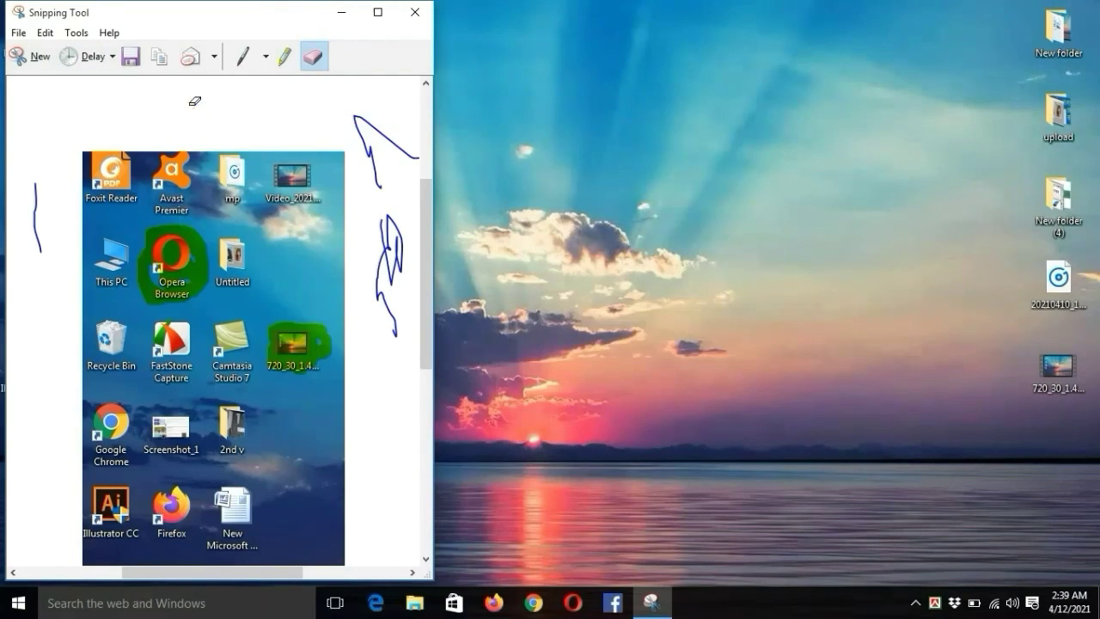
pyautogui.click(39, 206)
pyautogui.click(391, 138)
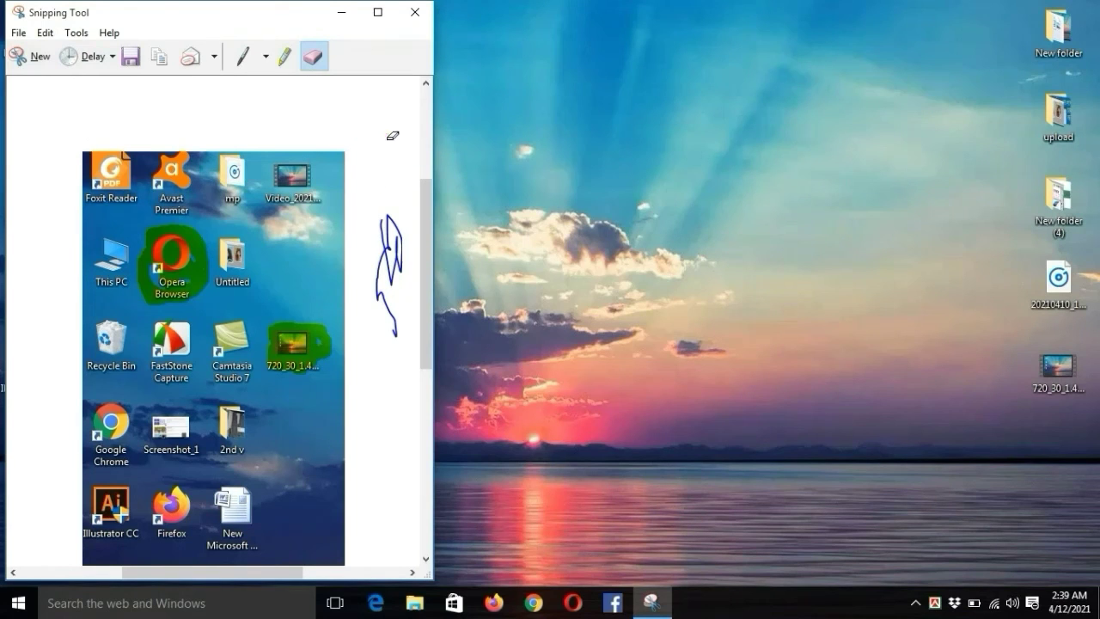
pyautogui.click(396, 222)
pyautogui.click(308, 327)
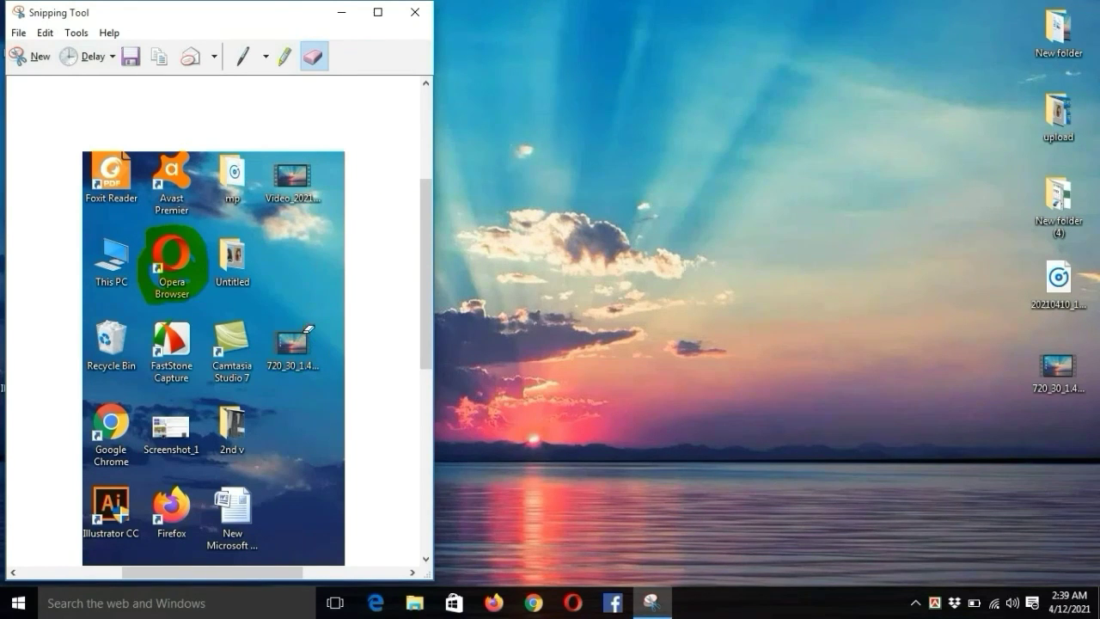
pyautogui.click(199, 272)
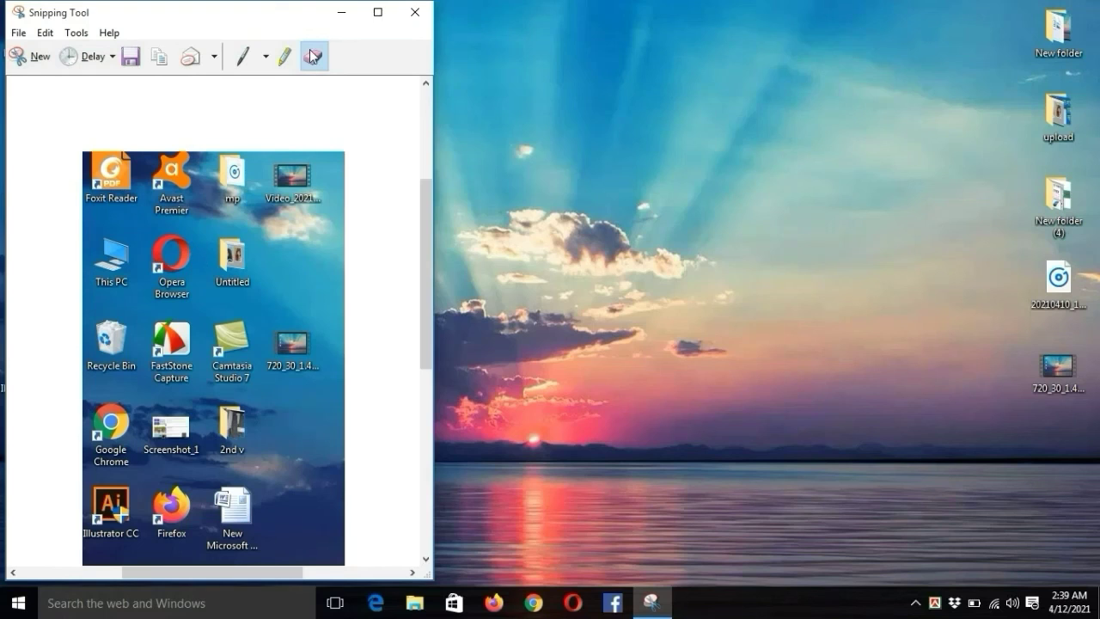